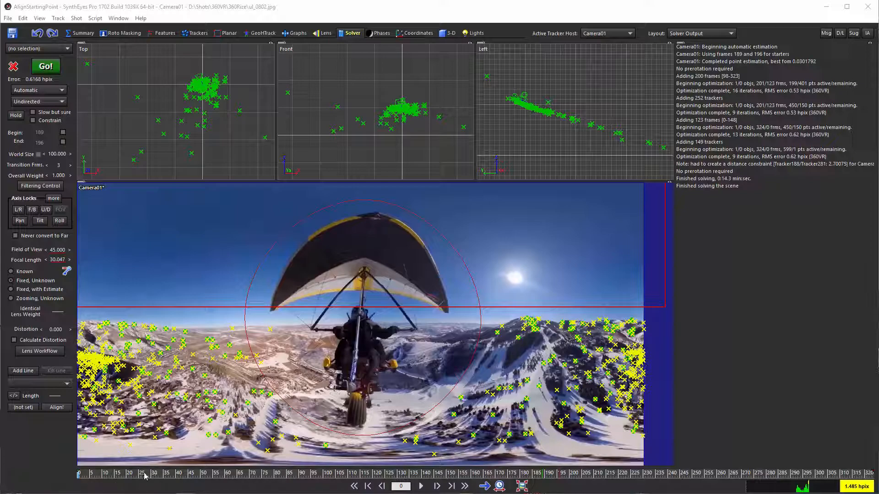
# Step: Go to the last frame of the shot, 323, and set the solver's World Size to 5
pyautogui.moveTo(143, 475); pyautogui.dragTo(875, 474)
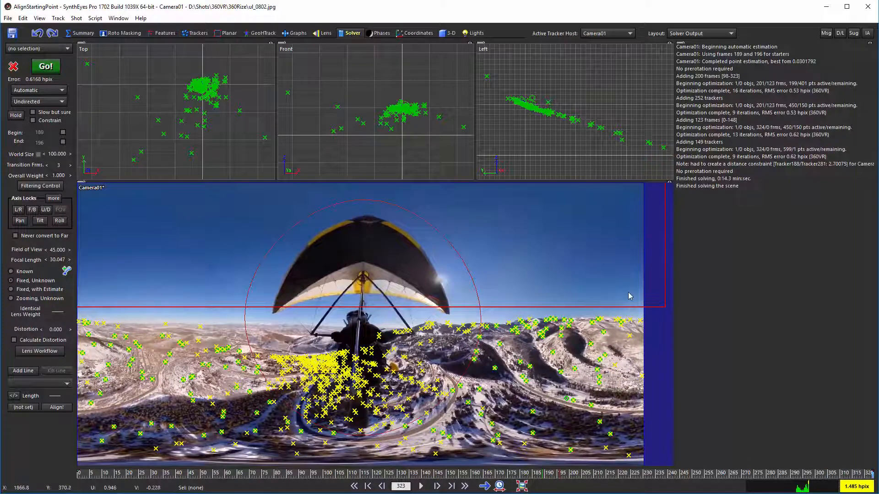
pyautogui.doubleClick(57, 154)
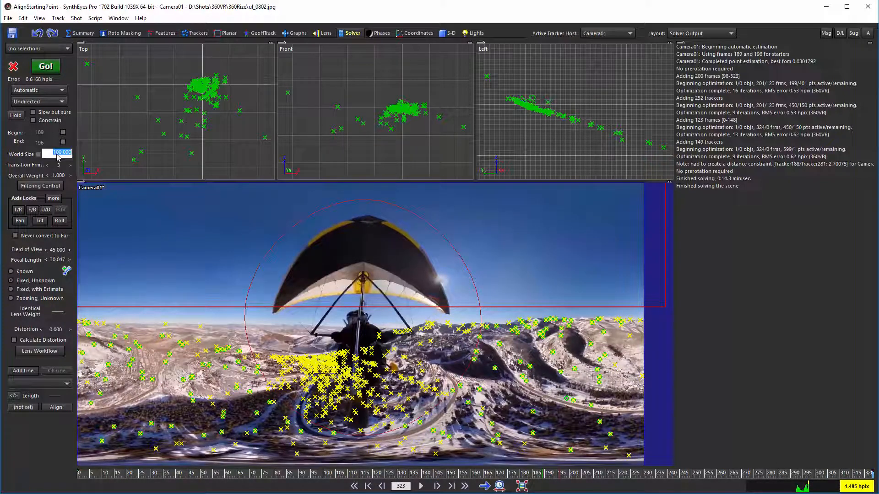
pyautogui.write('5')
pyautogui.press('Return')
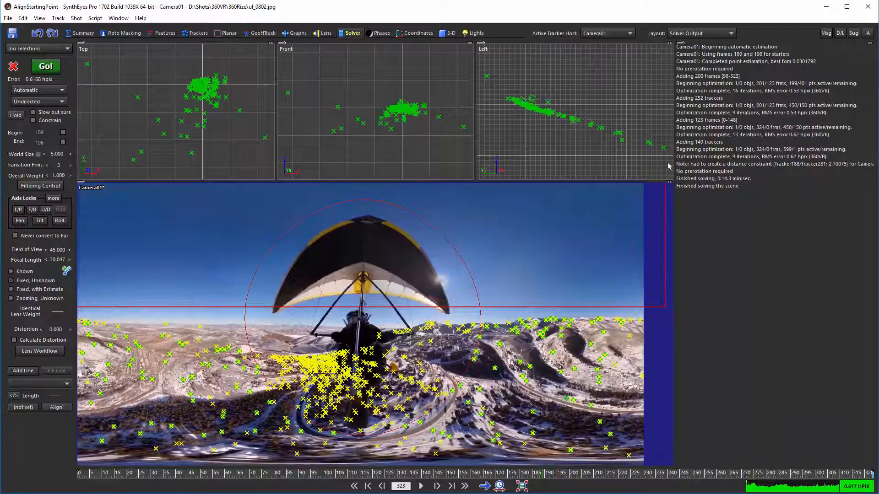
# Step: Switch to the 3-D room with the Quad Perspective layout
pyautogui.click(450, 34)
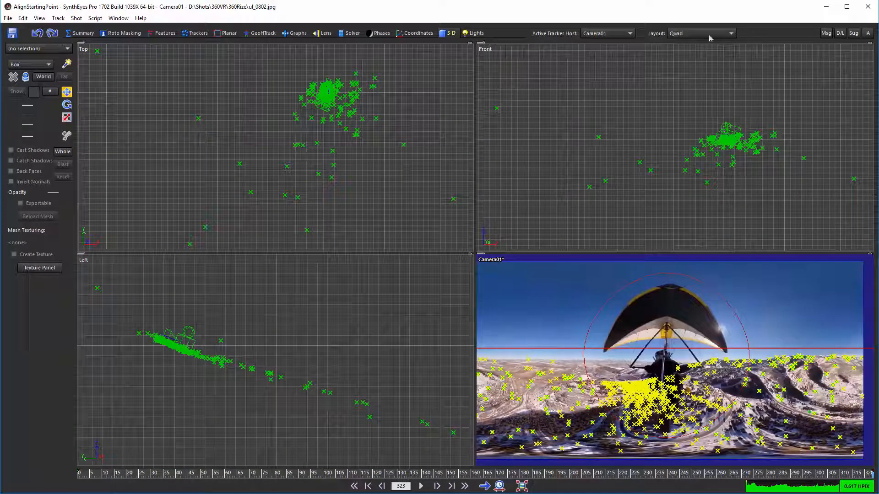
pyautogui.click(709, 35)
pyautogui.click(711, 72)
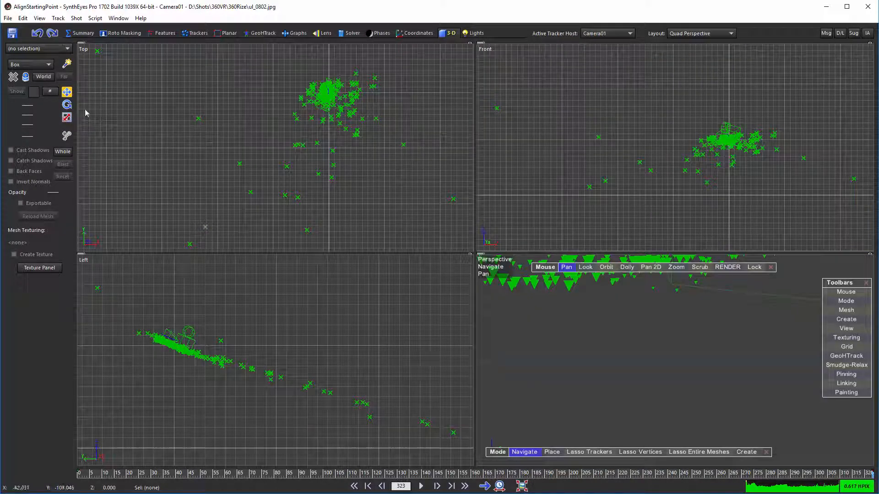
# Step: Select the whole Camera01 scene and set its X, Y and Z position to 0
pyautogui.click(63, 152)
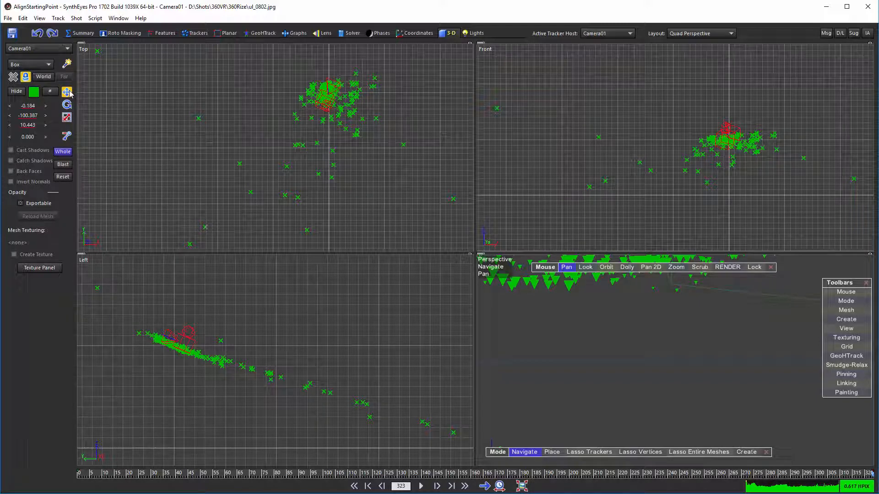
pyautogui.doubleClick(32, 107)
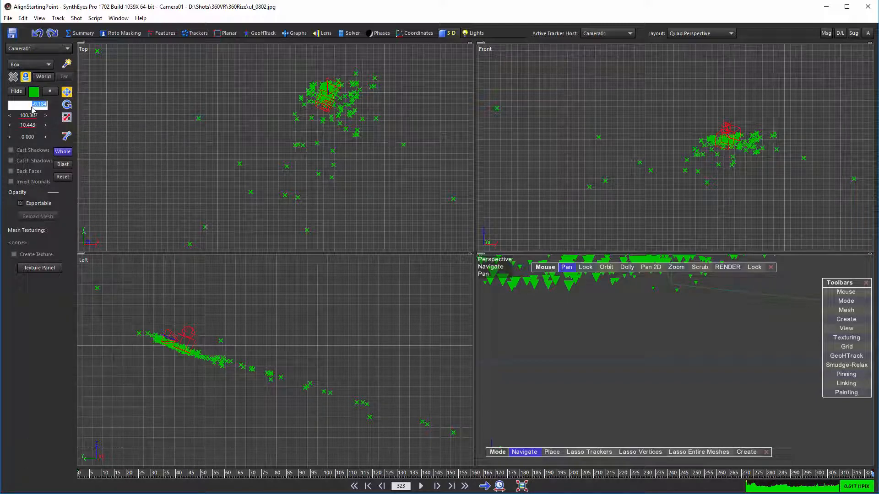
pyautogui.write('0')
pyautogui.press('Tab')
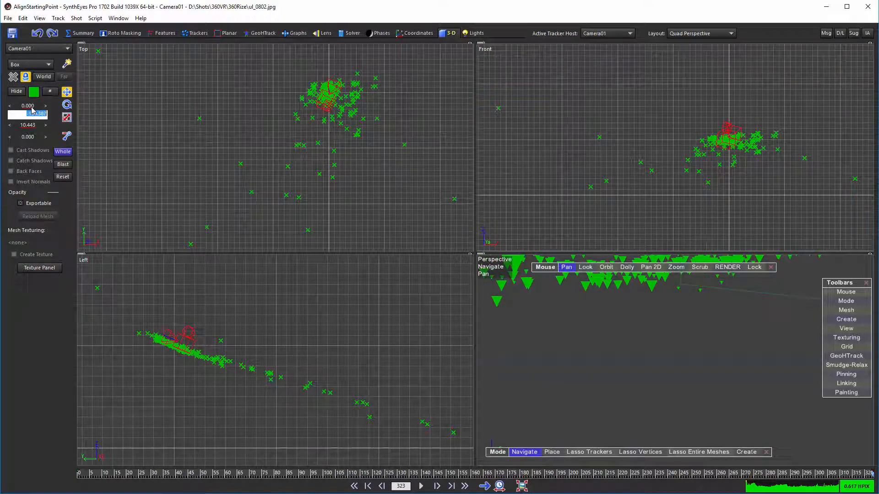
pyautogui.write('0')
pyautogui.press('Tab')
pyautogui.write('0')
pyautogui.press('Return')
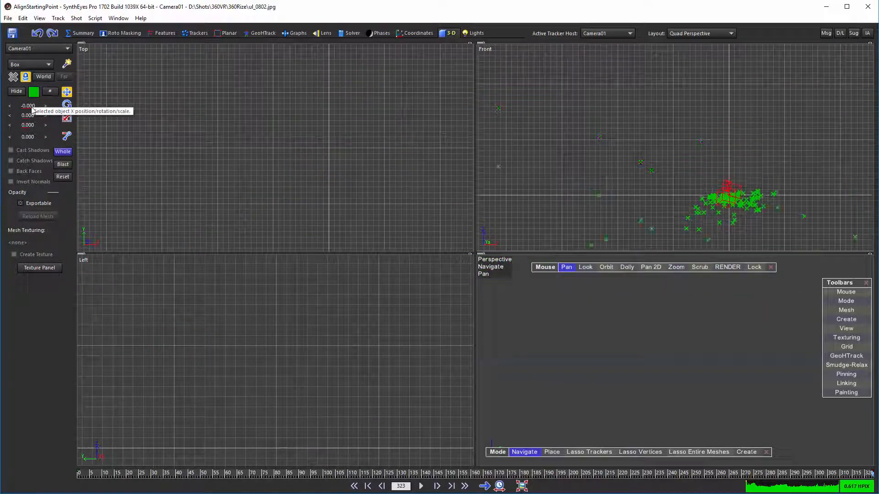
# Step: Bring the relocated camera and trackers back into view in the Top, Left and Front viewports
pyautogui.scroll(-4, 260, 106)
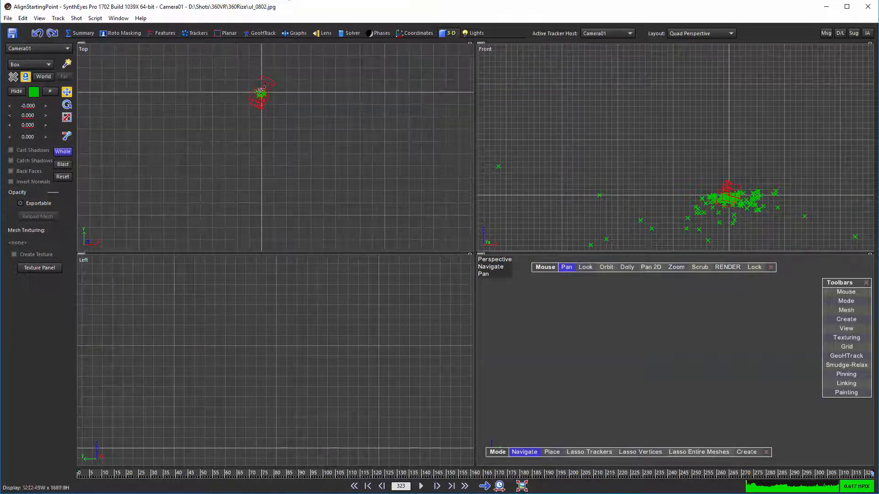
pyautogui.scroll(5, 261, 88)
pyautogui.scroll(3, 261, 108)
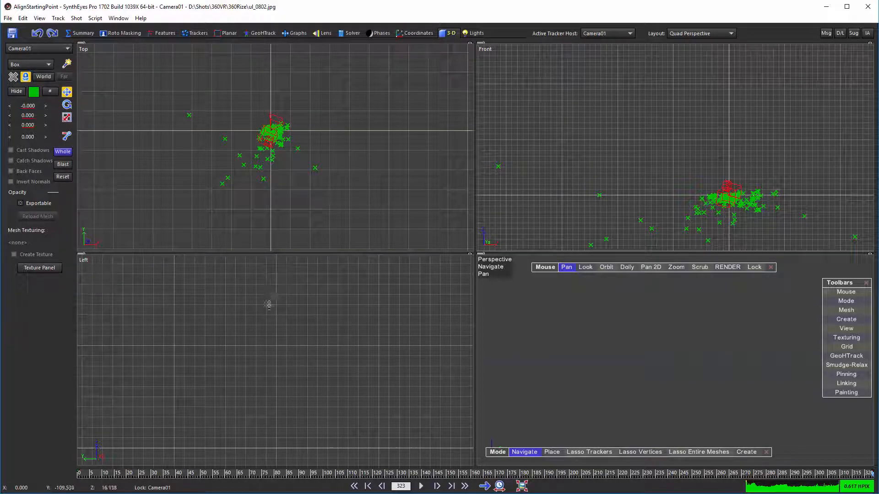
pyautogui.scroll(-4, 268, 304)
pyautogui.scroll(5, 259, 289)
pyautogui.scroll(3, 258, 290)
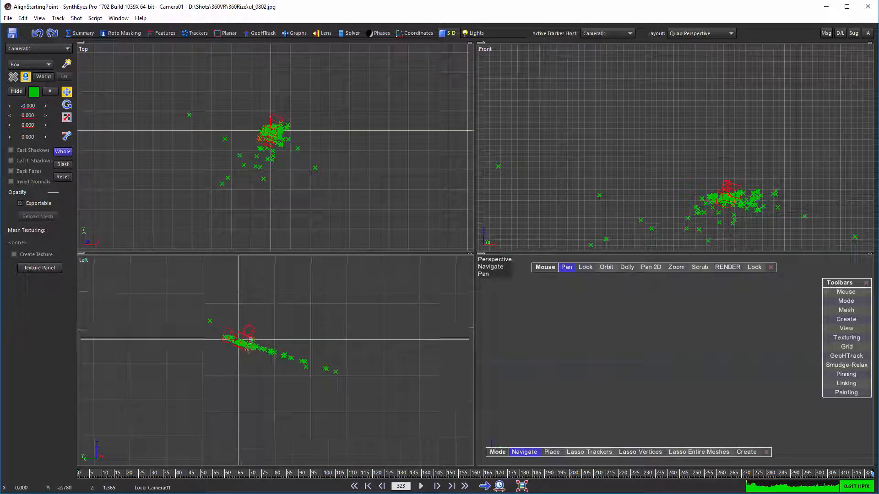
pyautogui.moveTo(258, 289); pyautogui.dragTo(257, 351, button='middle')
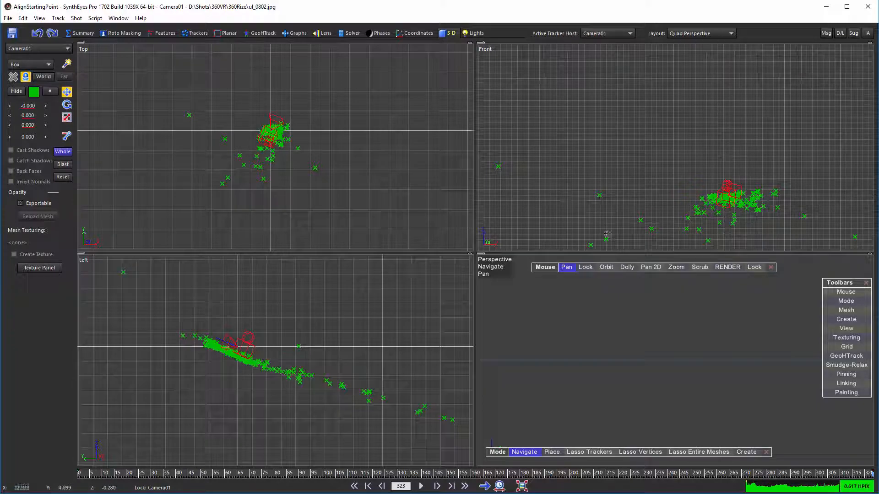
pyautogui.moveTo(729, 209); pyautogui.dragTo(704, 131, button='middle')
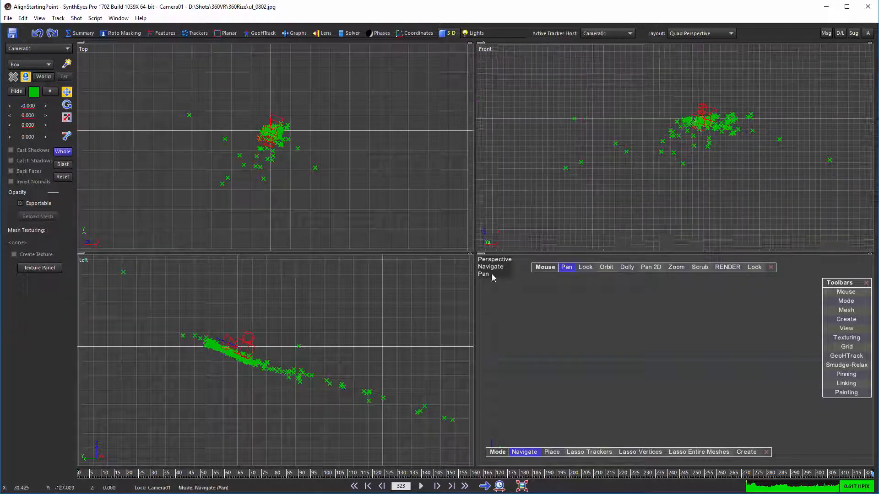
# Step: Enlarge the Perspective viewport, lock it to Camera01 and look around the 360 image to check the horizon
pyautogui.moveTo(475, 253); pyautogui.dragTo(261, 149)
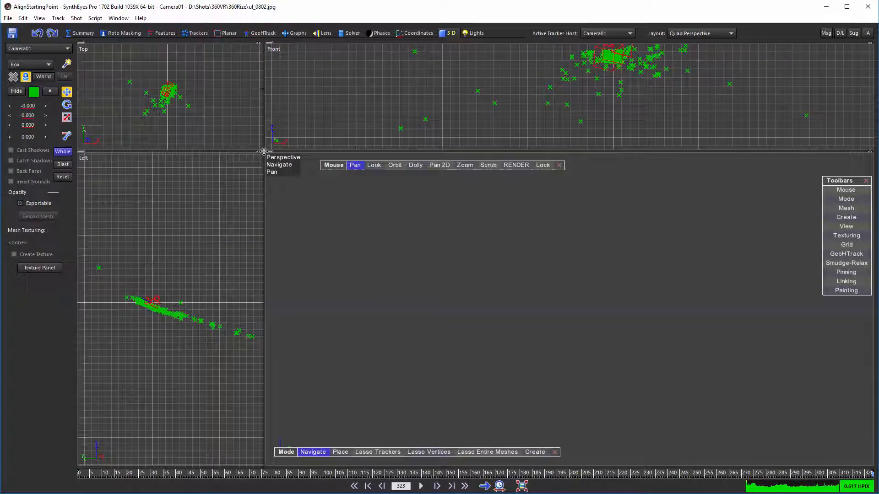
pyautogui.moveTo(629, 106); pyautogui.dragTo(595, 132, button='middle')
pyautogui.moveTo(165, 305); pyautogui.dragTo(139, 276, button='middle')
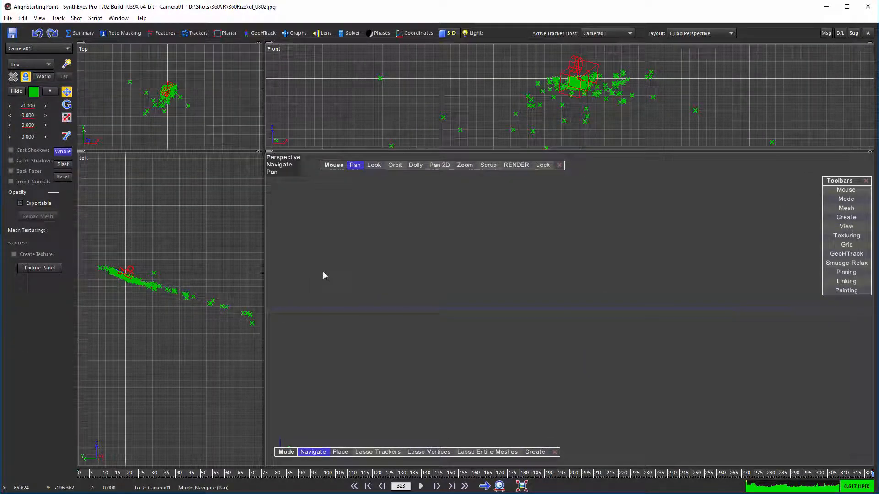
pyautogui.click(542, 165)
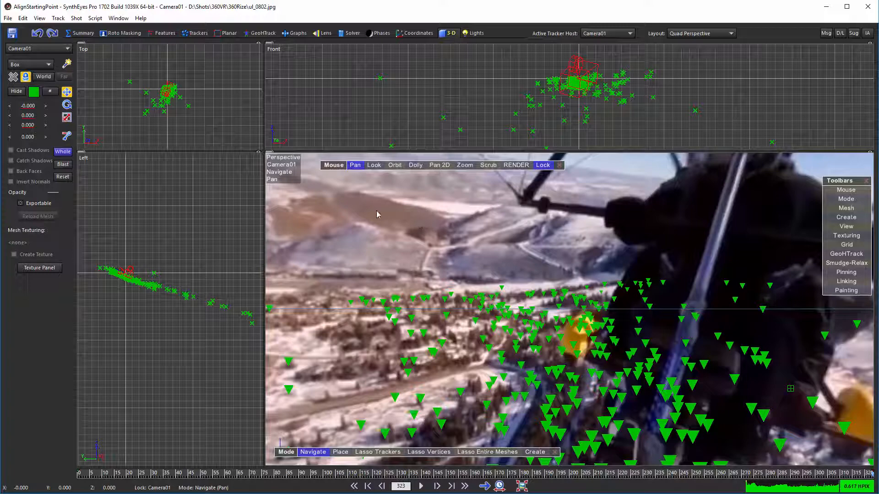
pyautogui.click(373, 166)
pyautogui.moveTo(512, 257); pyautogui.dragTo(450, 305)
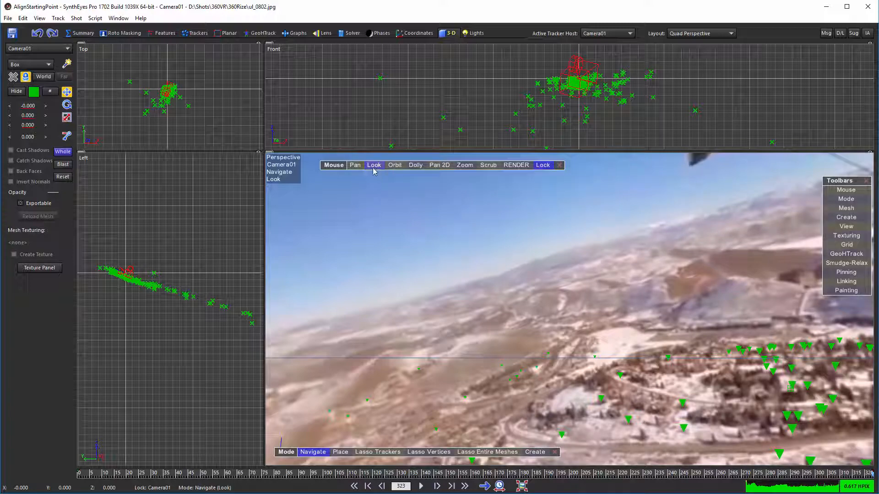
pyautogui.moveTo(379, 269); pyautogui.dragTo(634, 282)
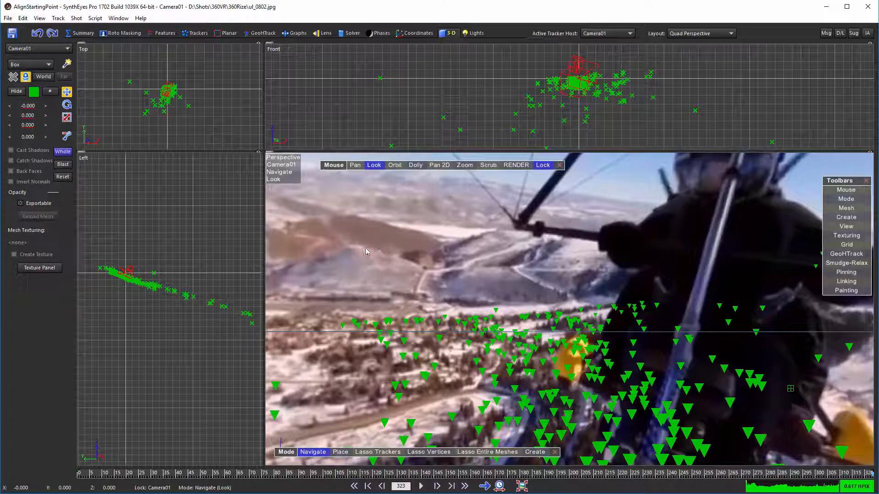
# Step: Switch the whole-scene transform to rotation and try out the Y and Z angles, leaving Z at -13.543
pyautogui.click(67, 105)
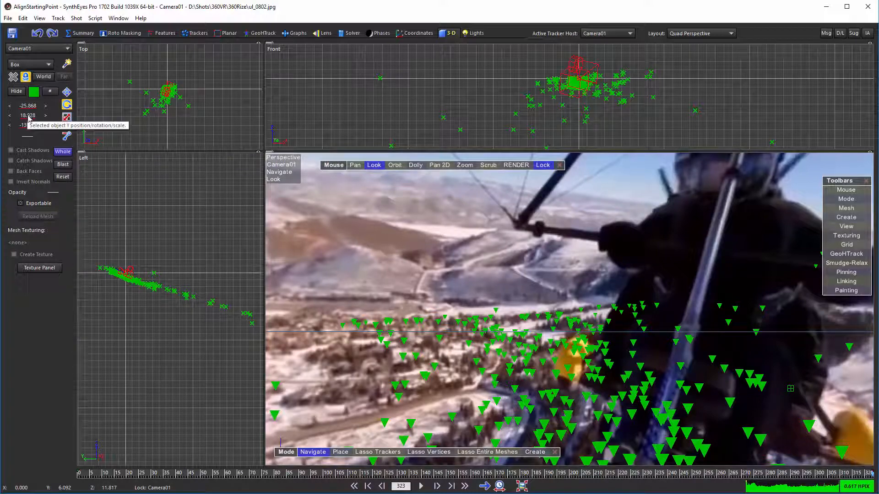
pyautogui.moveTo(29, 119); pyautogui.dragTo(180, 146)
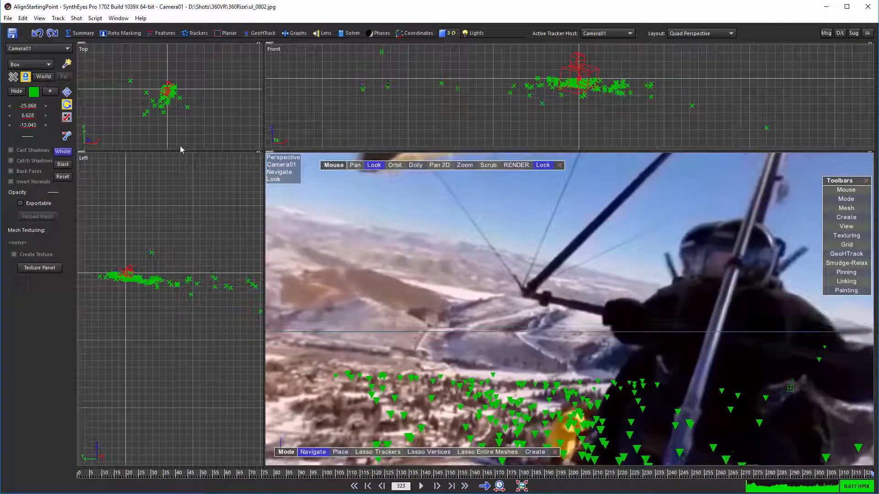
pyautogui.hotkey('ctrl', 'z')
pyautogui.moveTo(31, 128); pyautogui.dragTo(84, 100)
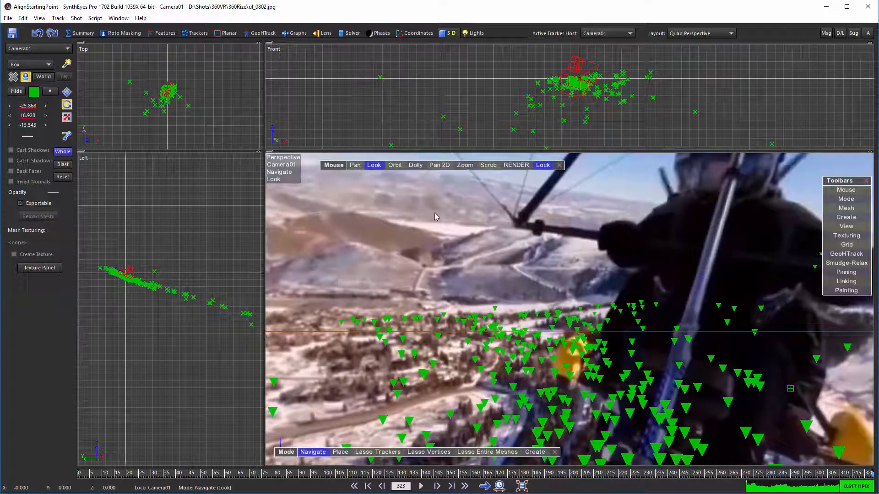
# Step: Face the glider pilot in the Perspective viewport and widen its field of view until most of the wing fits
pyautogui.moveTo(691, 262); pyautogui.dragTo(794, 243)
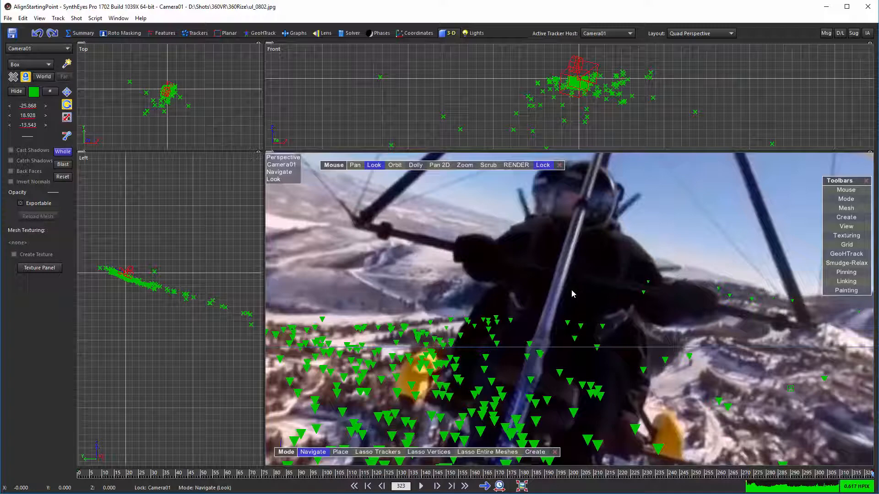
pyautogui.rightClick(508, 225)
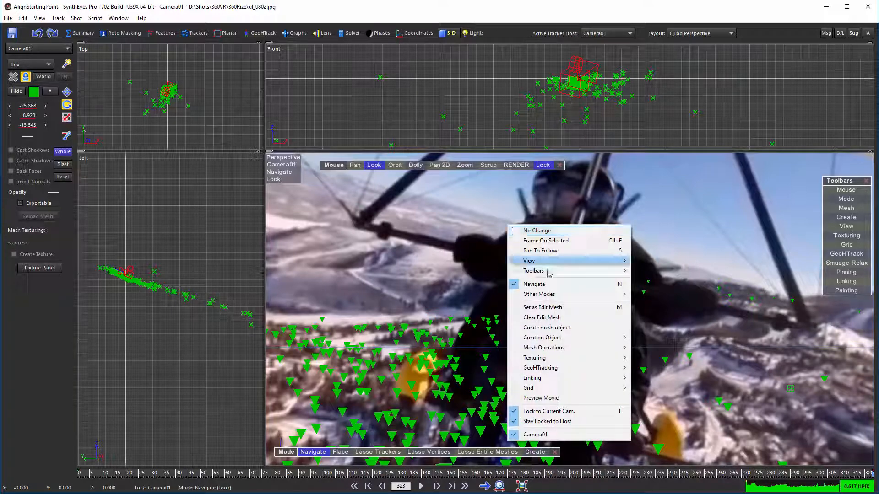
pyautogui.moveTo(581, 295)
pyautogui.click(672, 305)
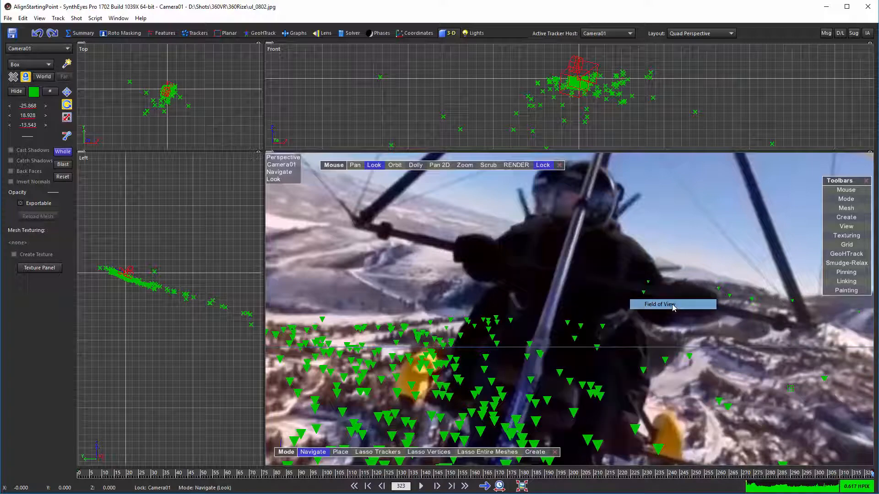
pyautogui.moveTo(486, 201); pyautogui.dragTo(543, 452)
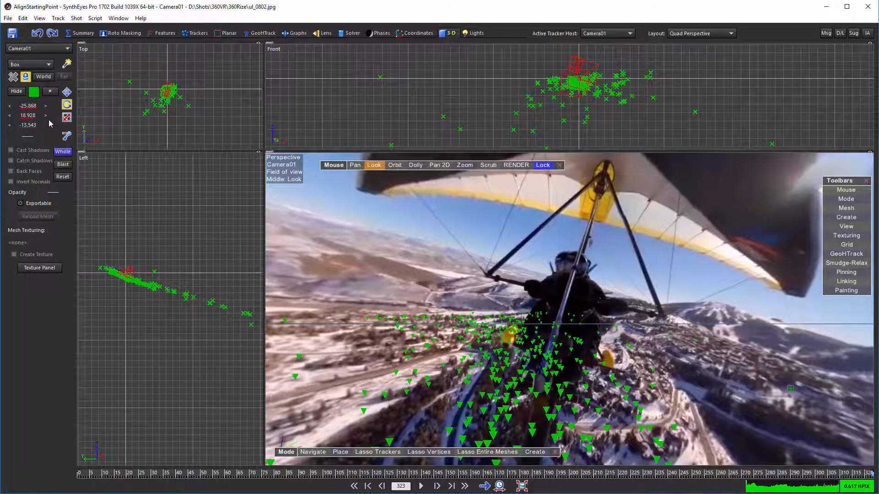
# Step: Rotate the whole scene to level the horizon, with Y at 2.228 and Z at 1.507
pyautogui.moveTo(48, 118); pyautogui.dragTo(92, 126)
pyautogui.moveTo(623, 182); pyautogui.dragTo(636, 182)
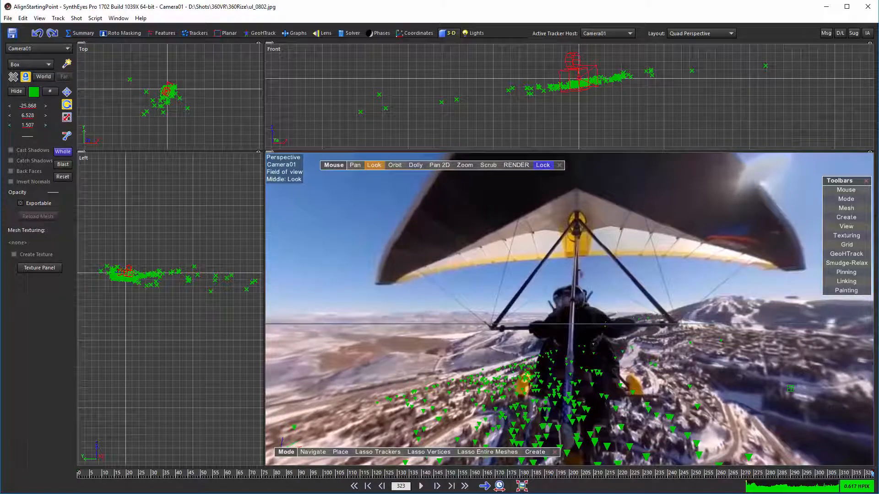
pyautogui.moveTo(29, 118); pyautogui.dragTo(9, 118)
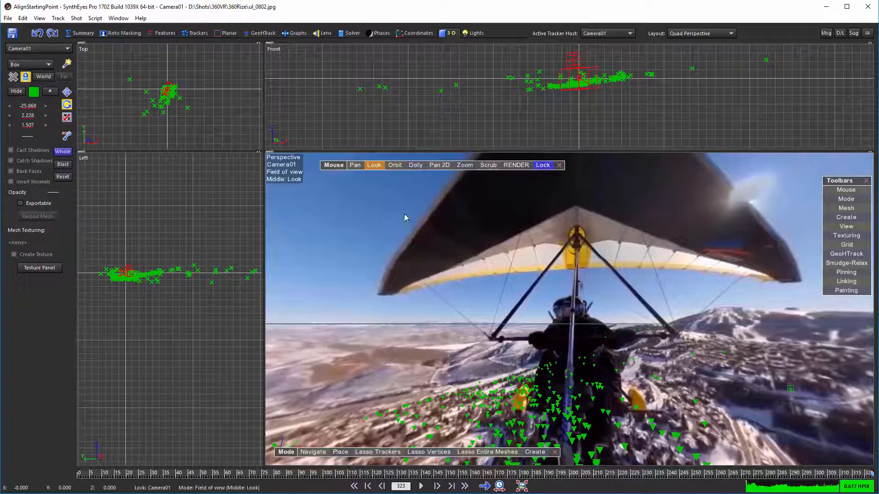
# Step: Look along the horizon beside the glider and fine-tune the whole scene's rotation to Y 1.928 and Z 0.557
pyautogui.click(376, 166)
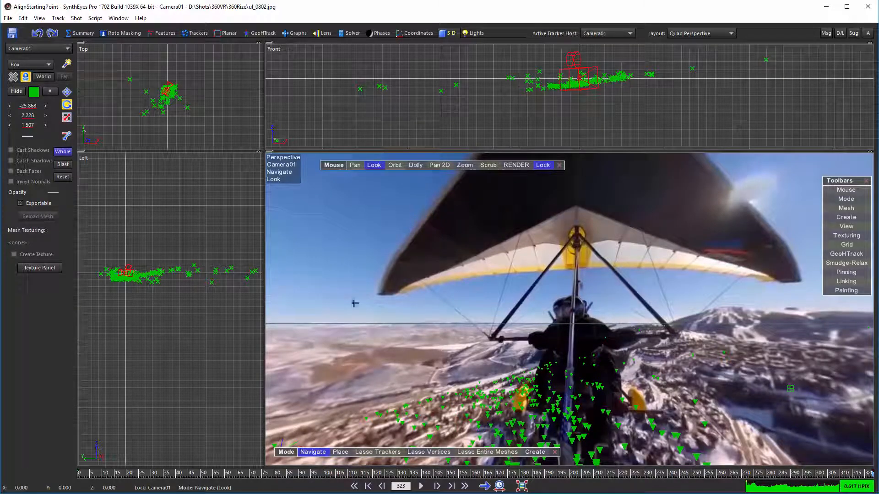
pyautogui.moveTo(355, 303); pyautogui.dragTo(156, 349)
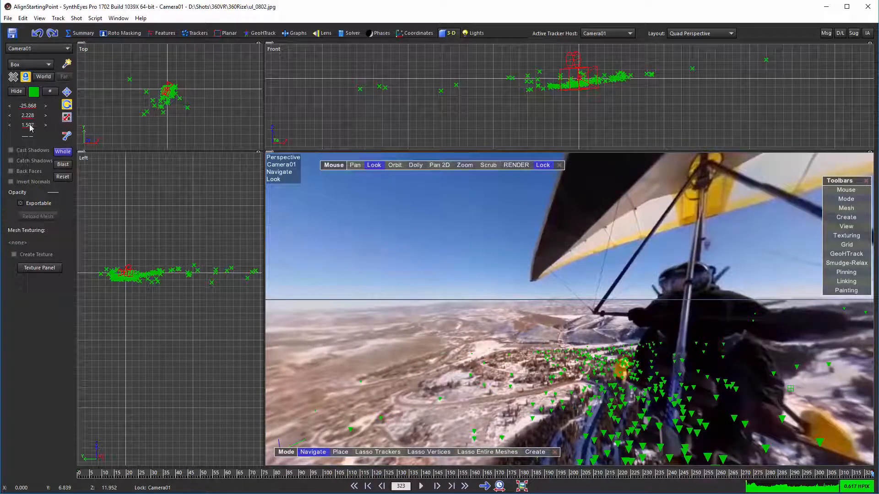
pyautogui.moveTo(30, 125); pyautogui.dragTo(0, 126)
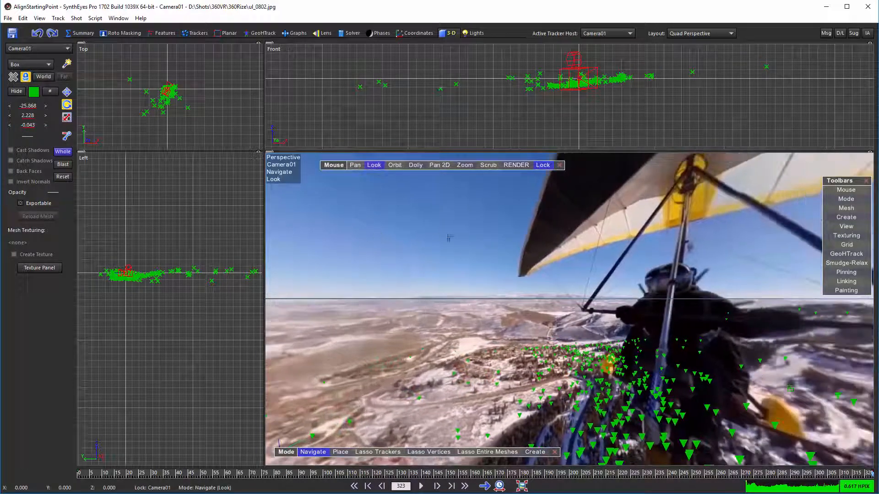
pyautogui.moveTo(450, 237); pyautogui.dragTo(327, 264)
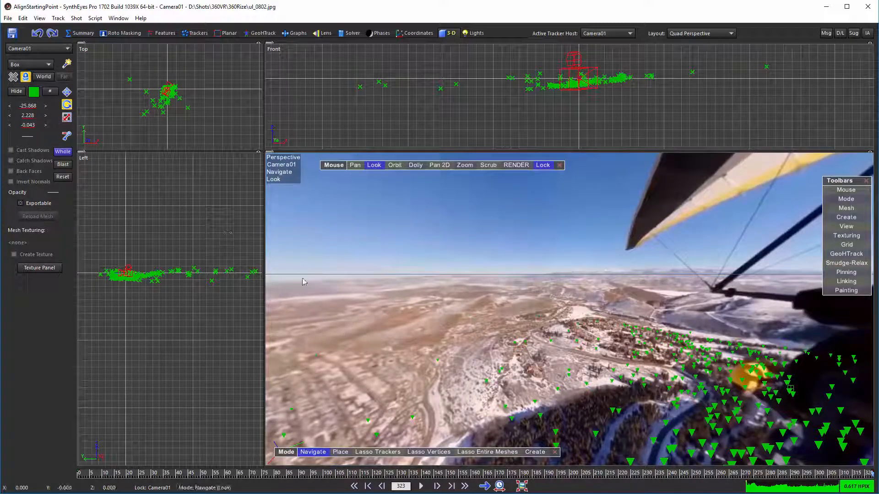
pyautogui.moveTo(29, 118)
pyautogui.mouseDown()
pyautogui.moveTo(22, 121)
pyautogui.moveTo(29, 105)
pyautogui.mouseUp()
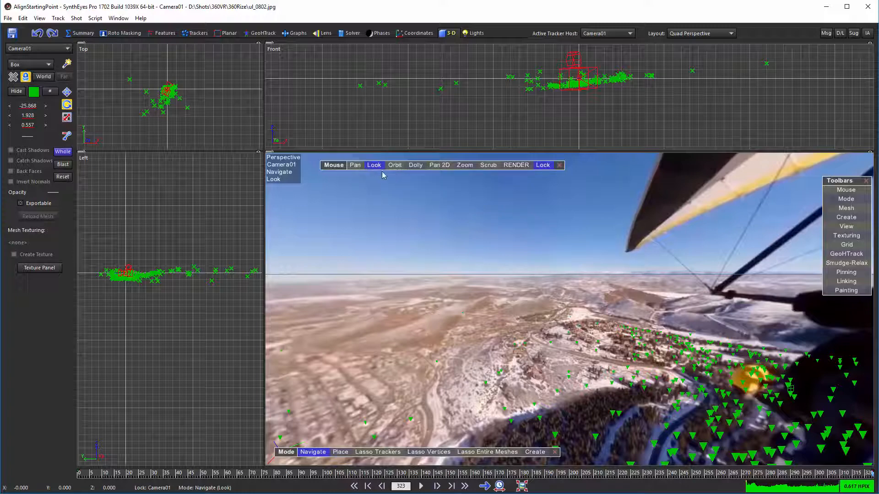
# Step: Face the glider again and run the VR360 Stabilize from Camera Path script on the shot
pyautogui.moveTo(518, 263); pyautogui.dragTo(784, 235)
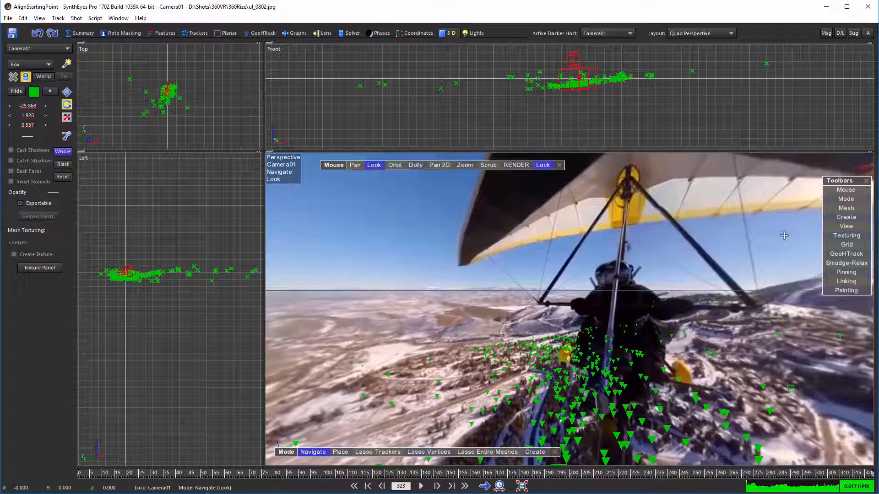
pyautogui.click(95, 18)
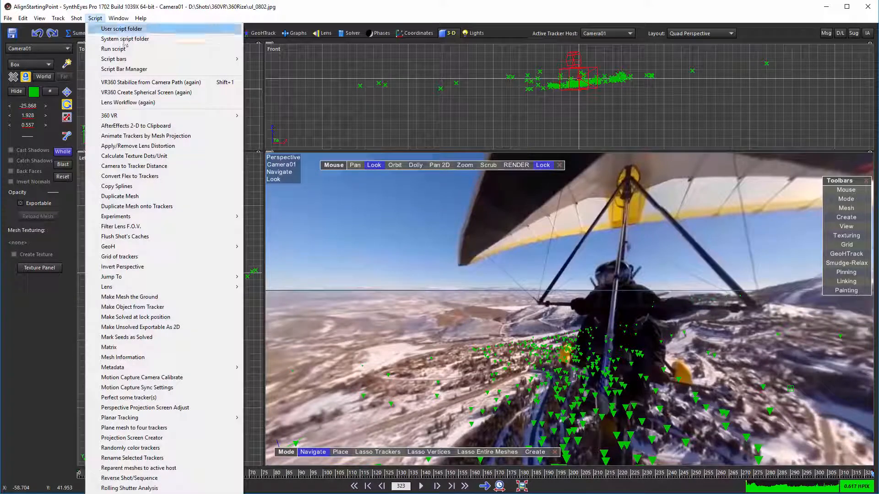
pyautogui.click(153, 83)
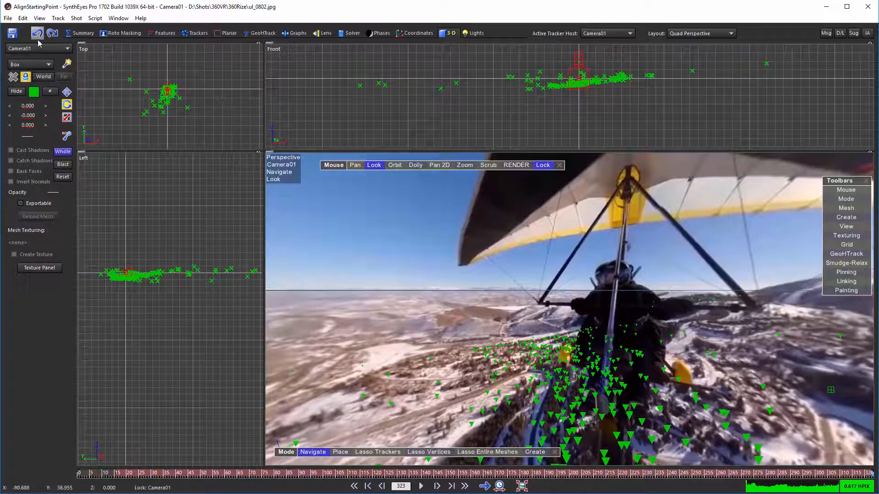
# Step: Open the Summary room and play the stabilized 360 shot from its first frame
pyautogui.click(90, 36)
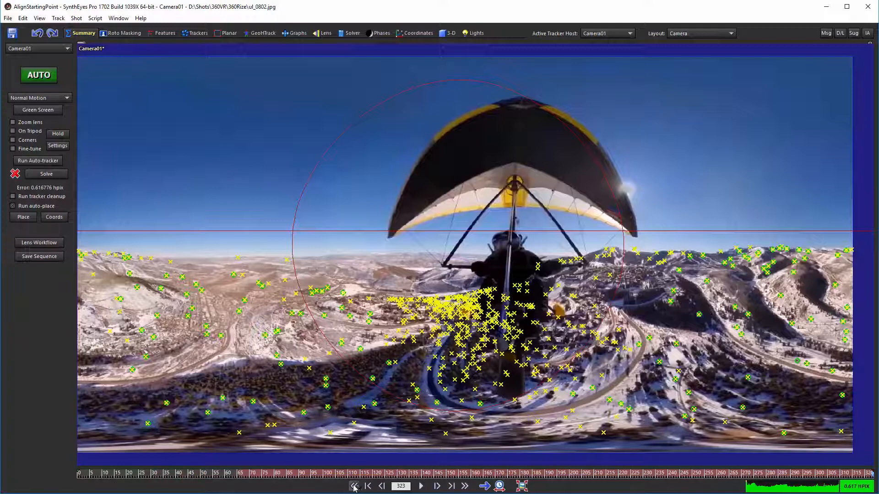
pyautogui.click(354, 487)
pyautogui.click(422, 486)
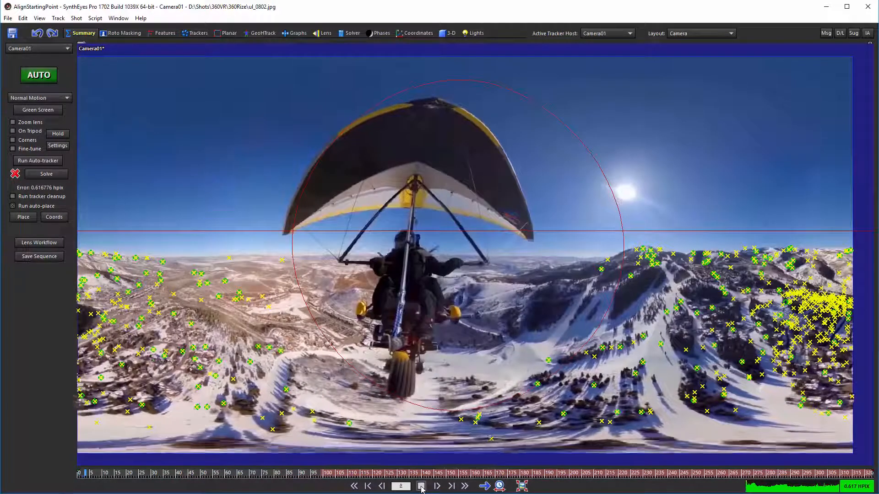